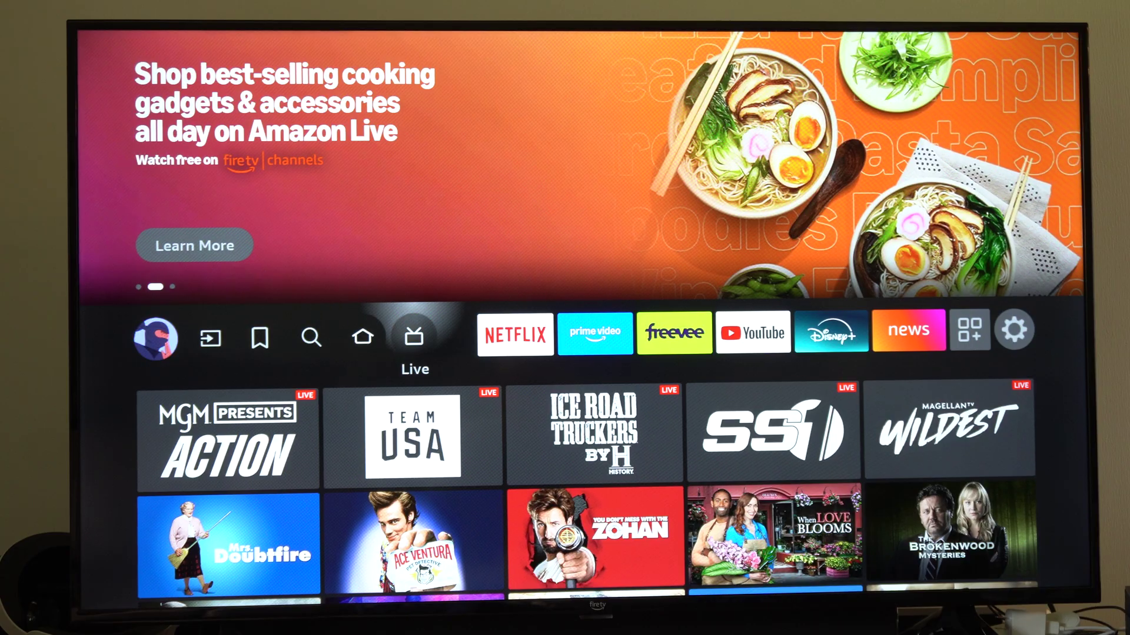
- Move right along the home bar to the Settings gear and enter the settings options
key("Right")
key("Right")
key("Right")
key("Right")
key("Right")
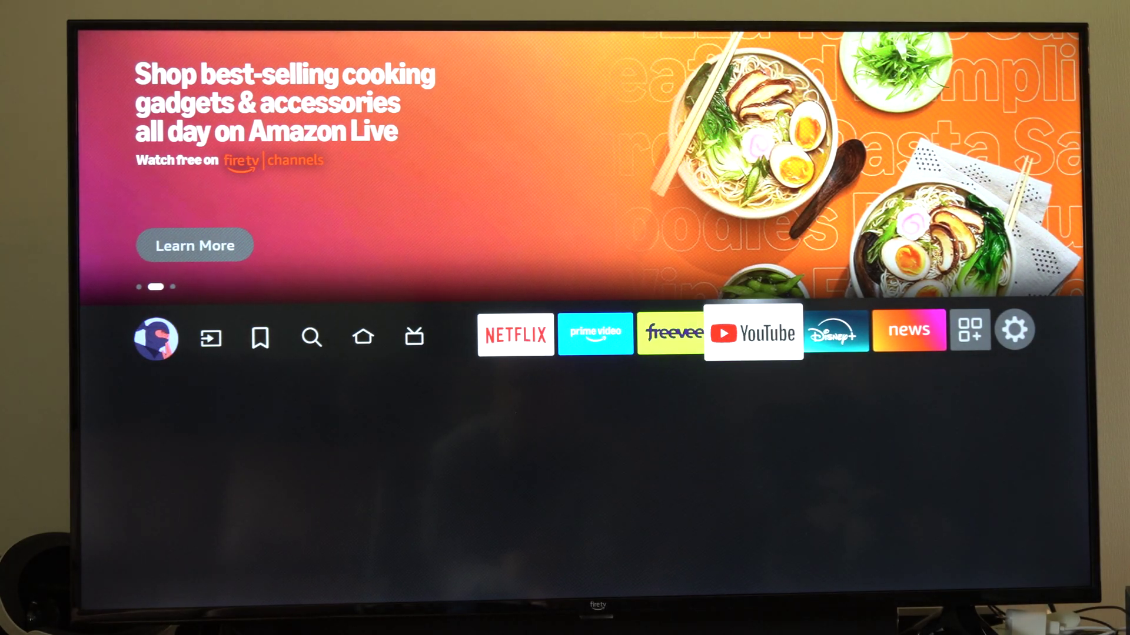
key("Right")
key("Right")
key("Right")
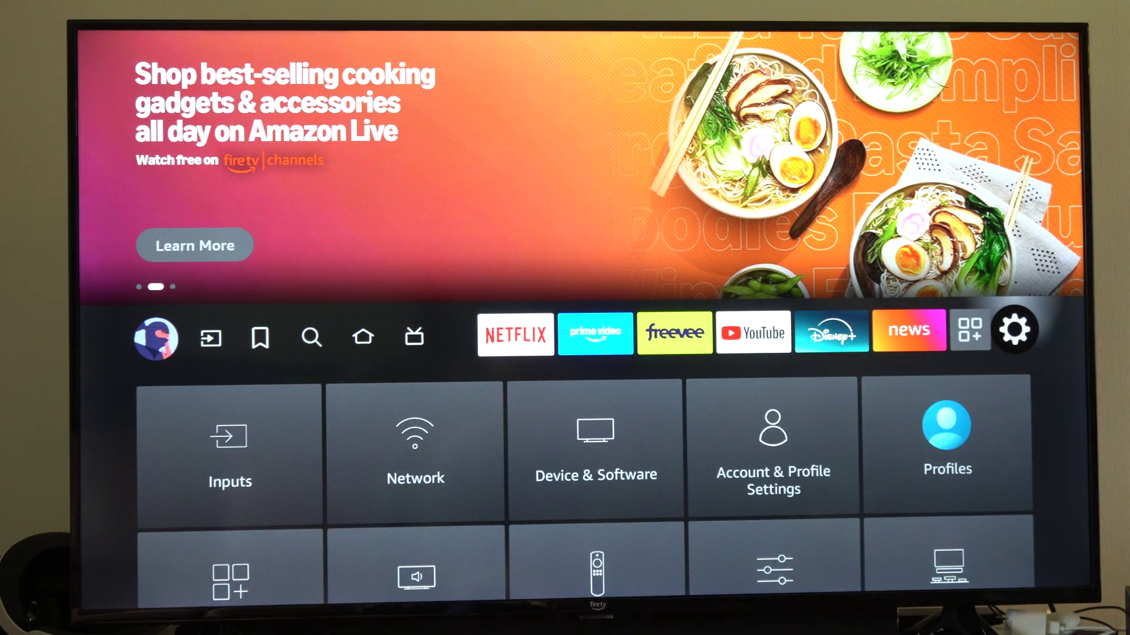
key("Down")
key("Right")
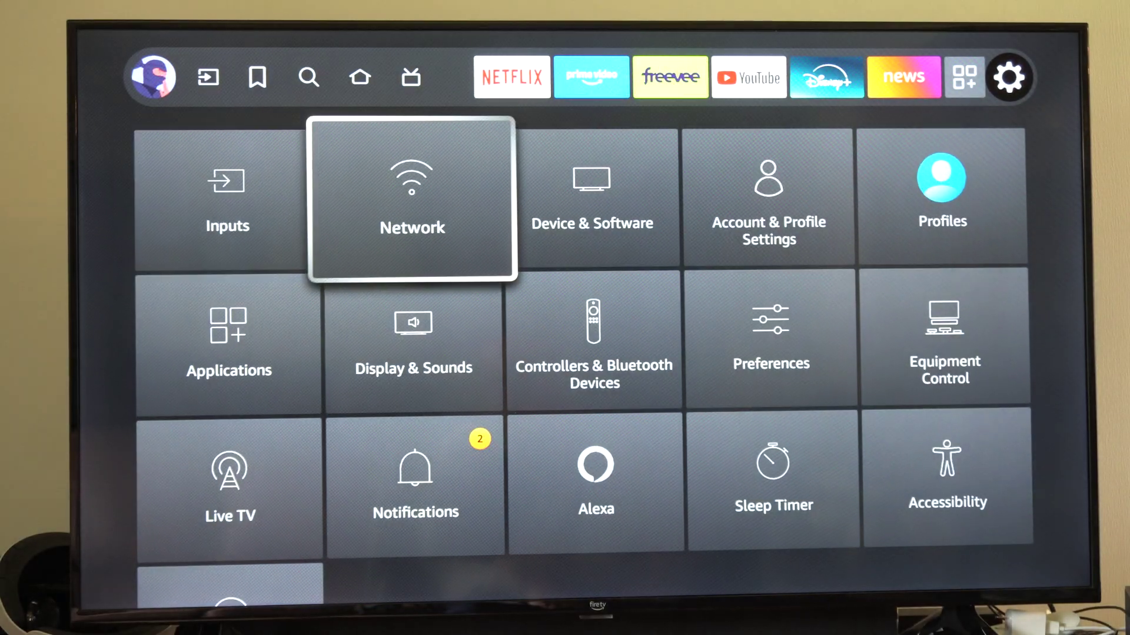
- Open Network settings and go to See All Networks for the complete Wi-Fi list
key("Return")
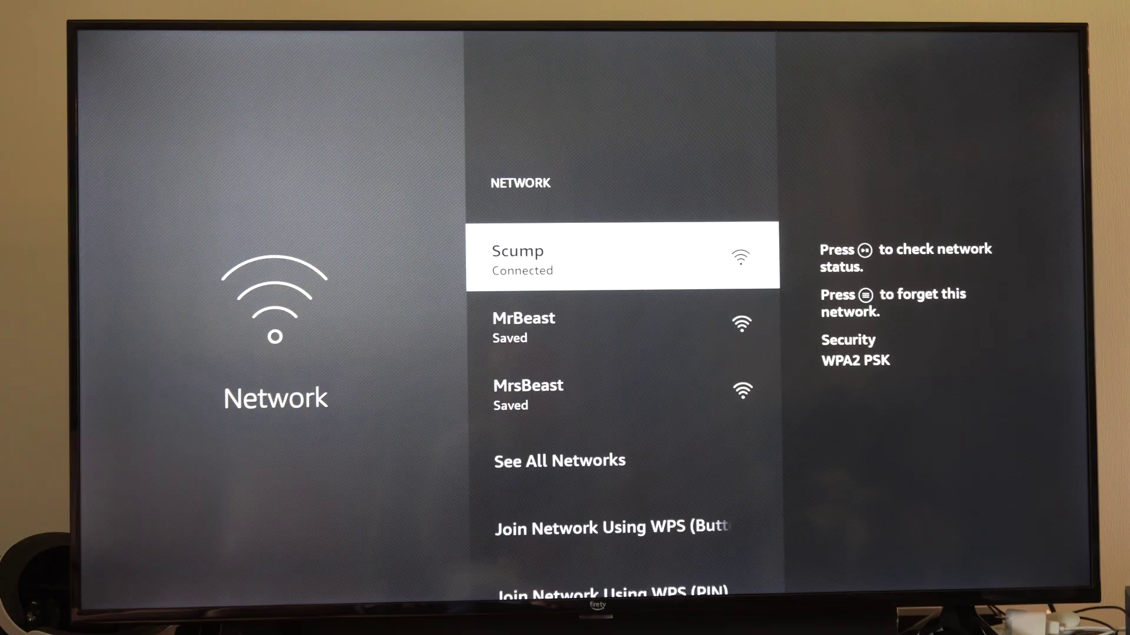
key("Down")
key("Down")
key("Down")
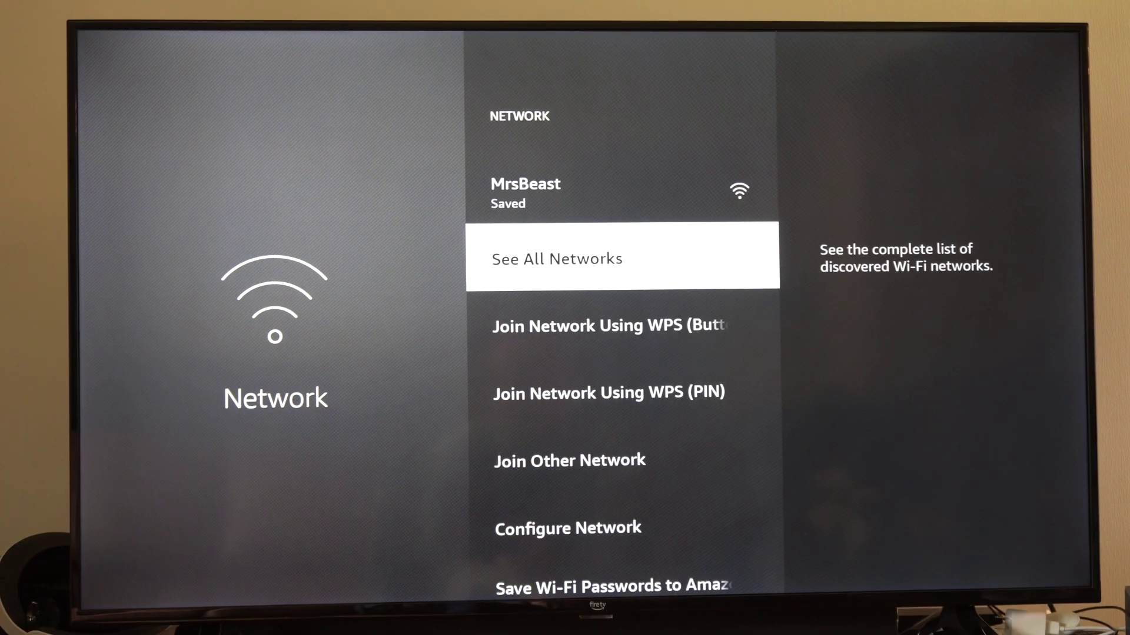
key("Return")
key("Down")
key("Down")
key("Down")
key("Down")
key("Down")
key("Down")
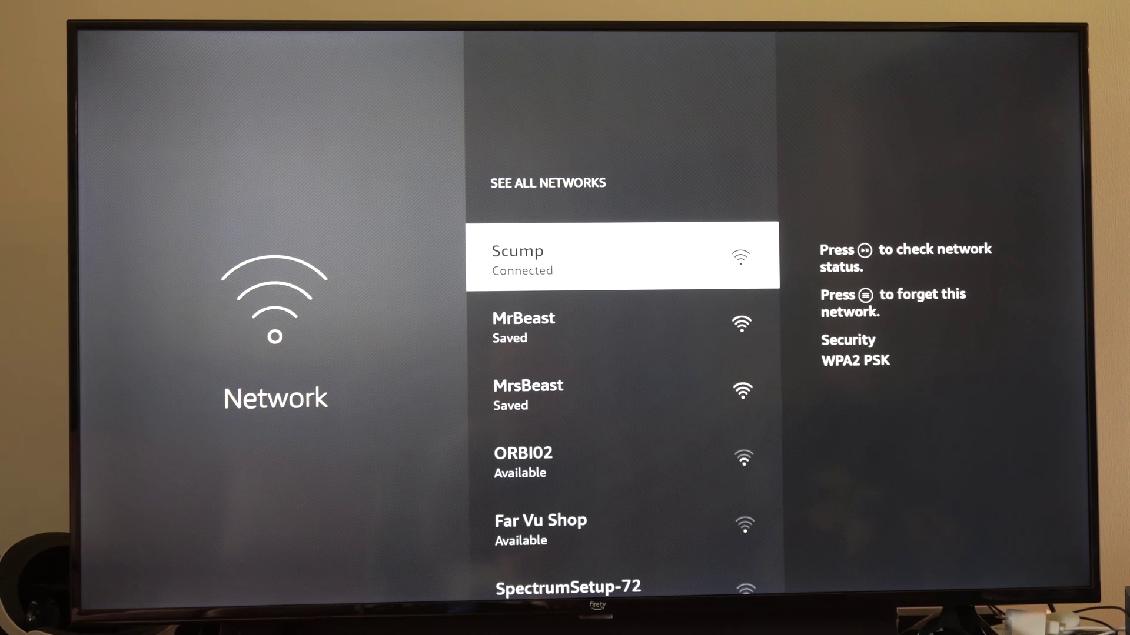
- Browse the discovered networks and settle on SpectrumSetup-72
key("Down")
key("Down")
key("Down")
key("Down")
key("Down")
key("Down")
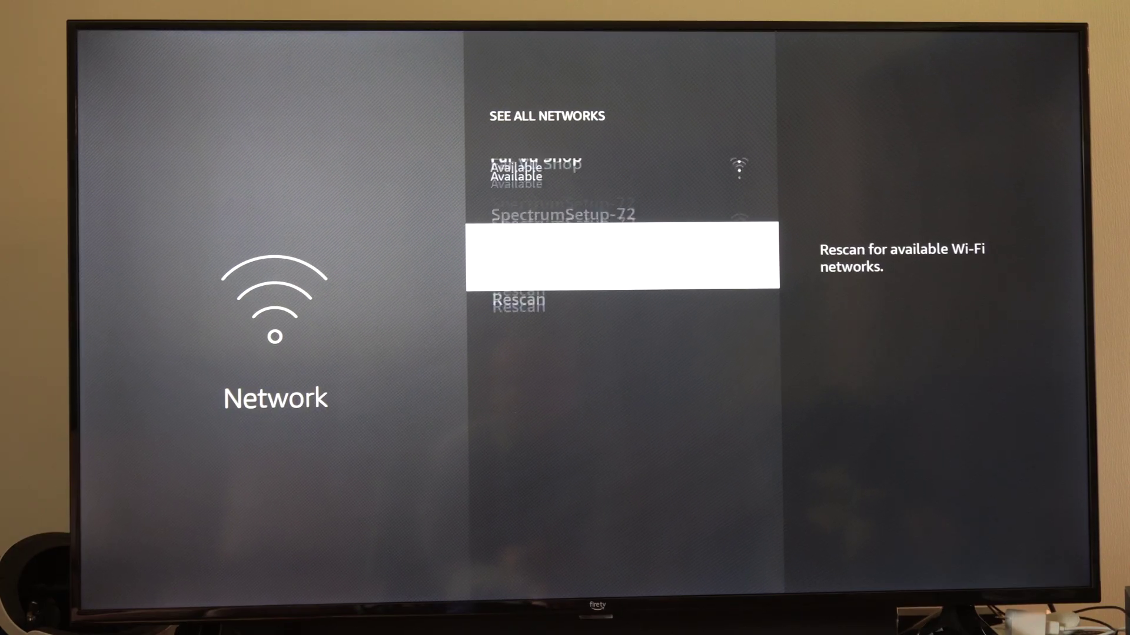
key("Up")
key("Return")
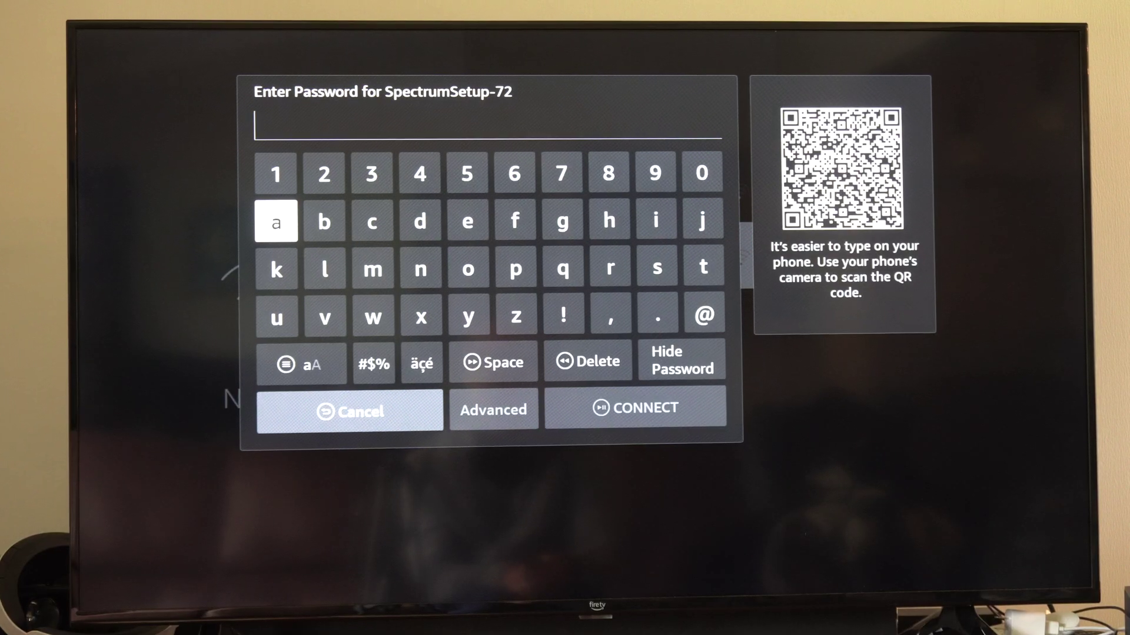
key("Right")
key("Right")
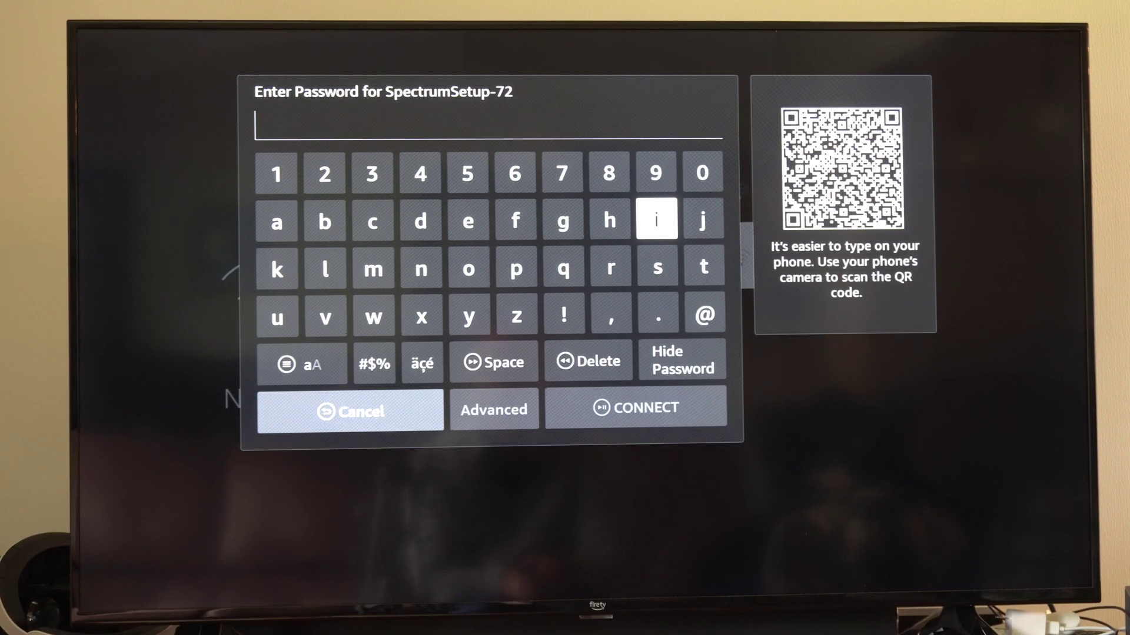
key("Down")
key("Down")
key("Escape")
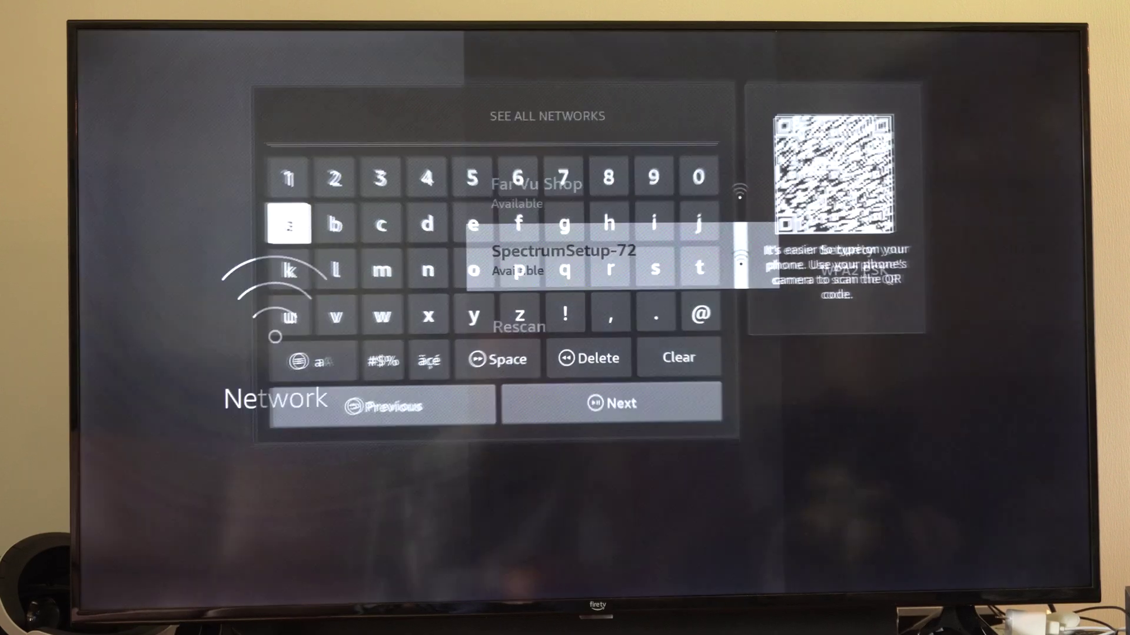
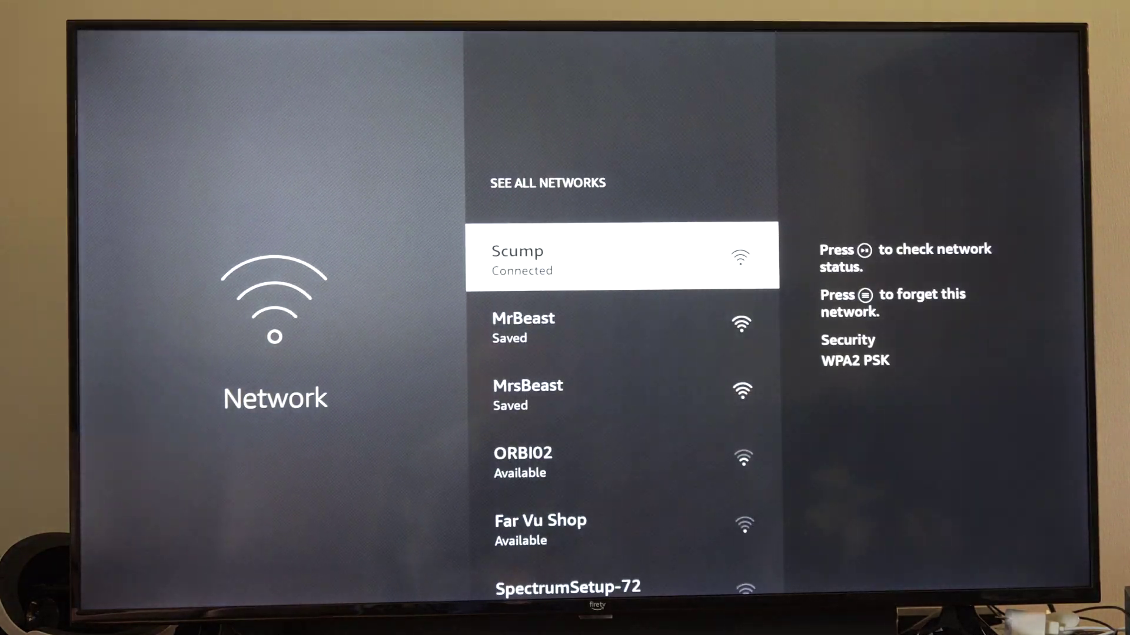
- Back out of See All Networks to the Network menu, Scump still connected
key("Escape")
- Browse the Network menu options, then return to the Settings grid with Network highlighted
key("Down")
key("Down")
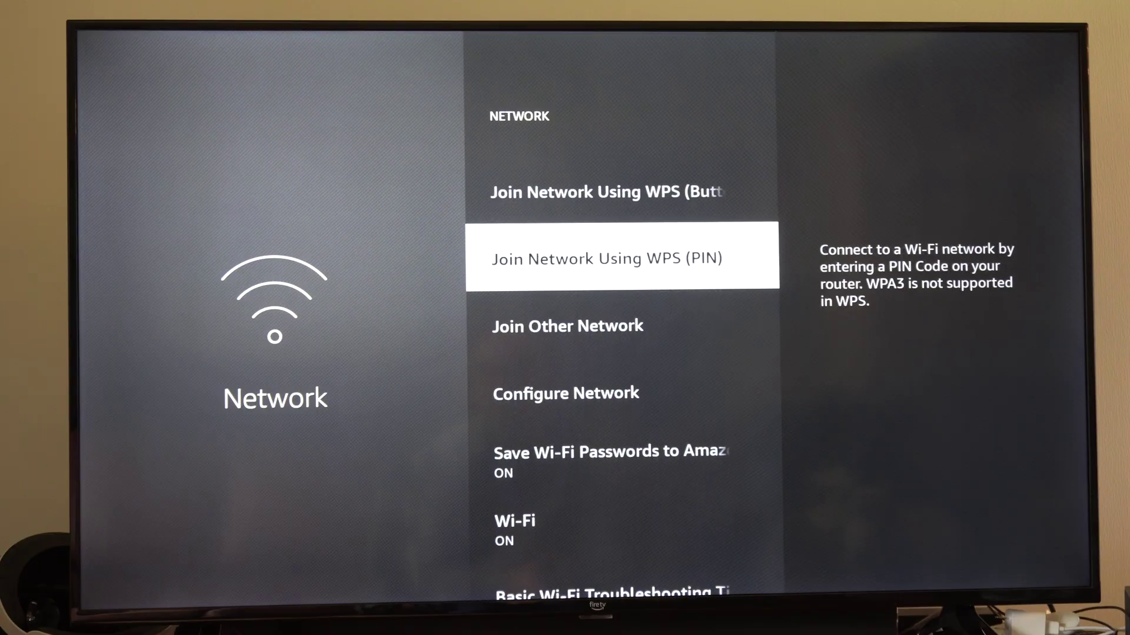
key("Down")
key("Down")
key("Down")
key("Down")
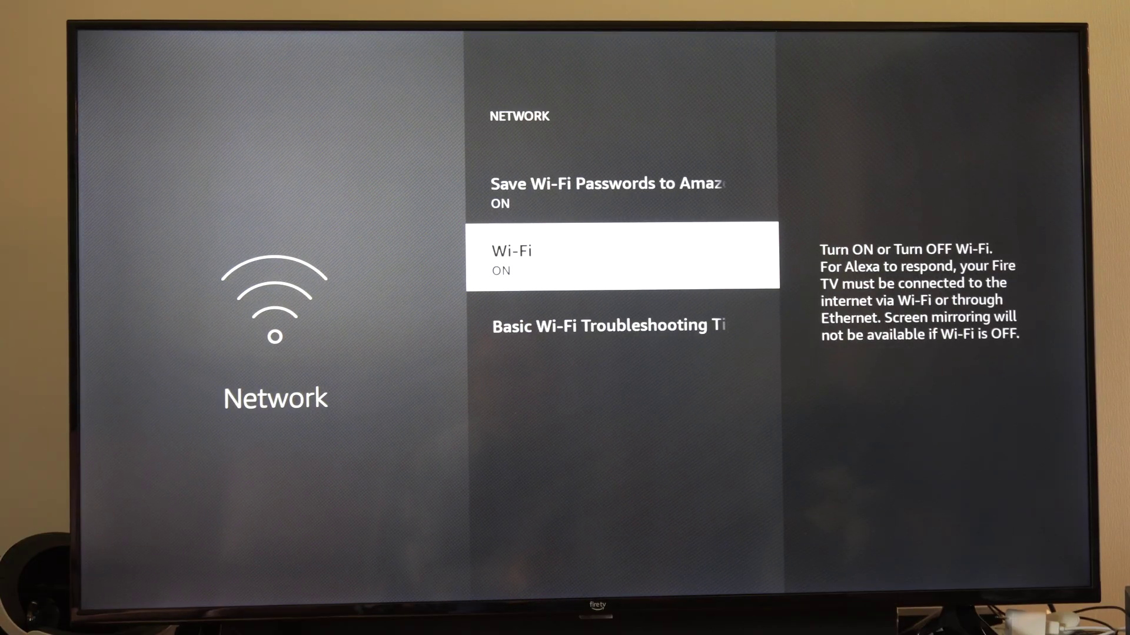
key("Up")
key("Up")
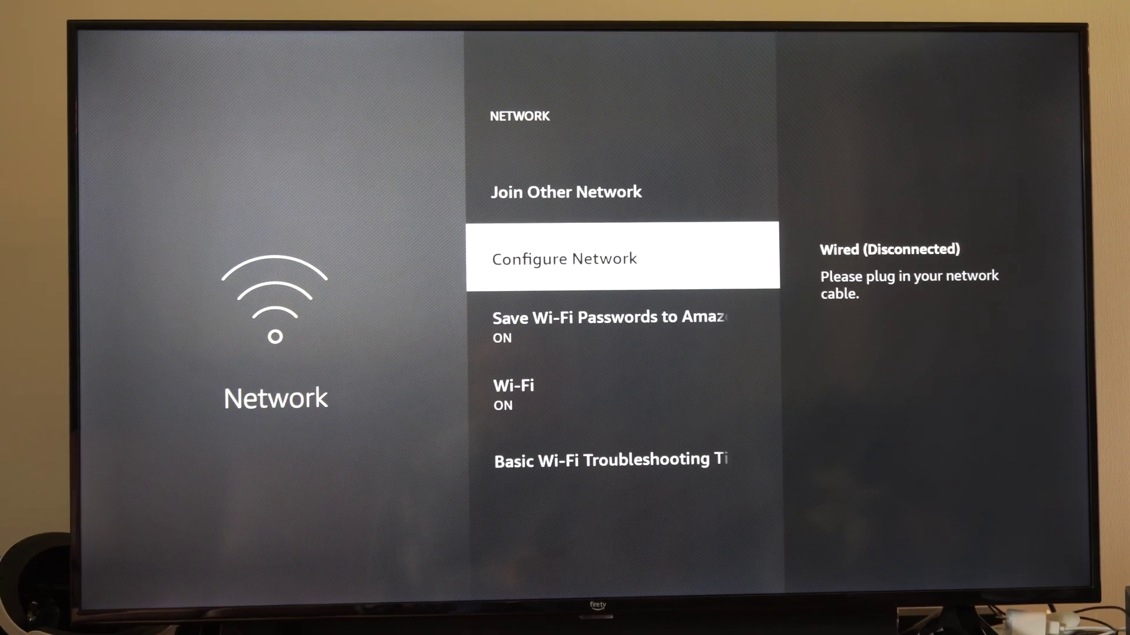
key("Down")
key("Down")
key("Escape")
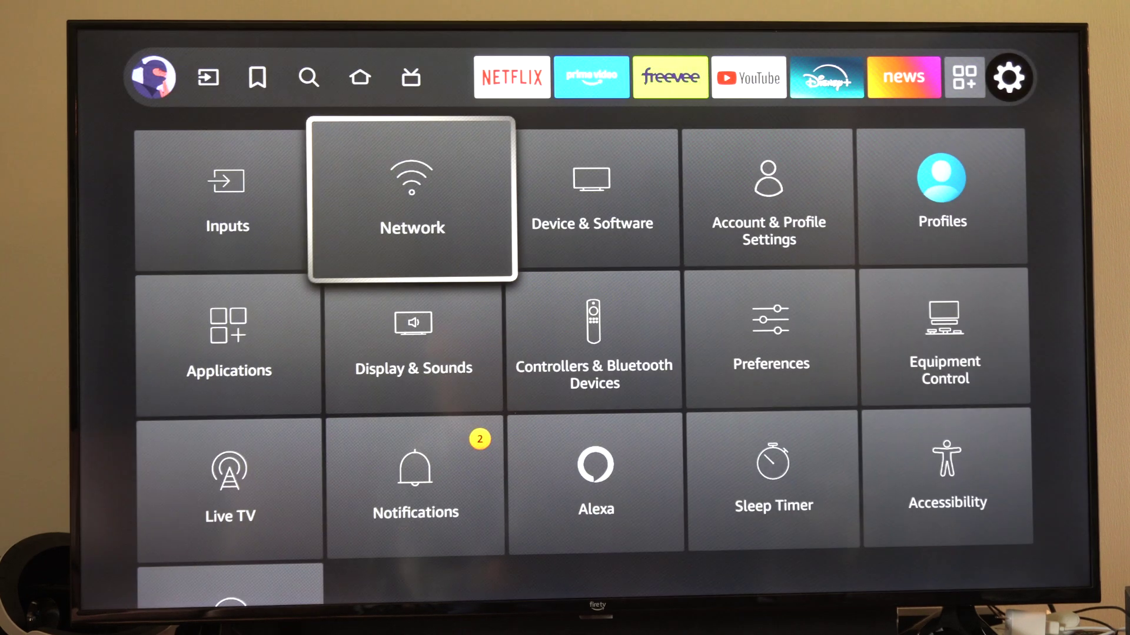